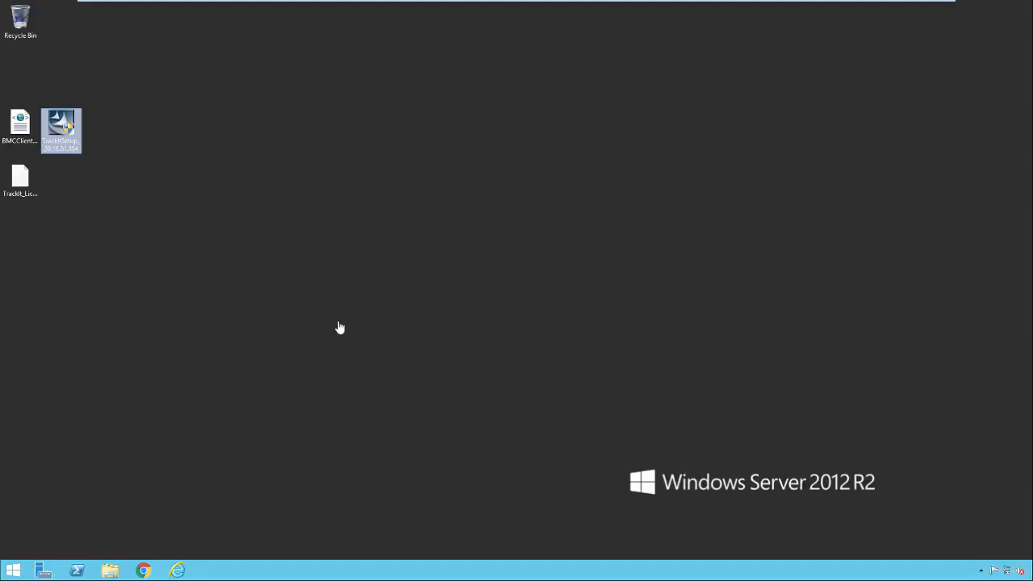
pyautogui.doubleClick(65, 126)
pyautogui.click(19, 184)
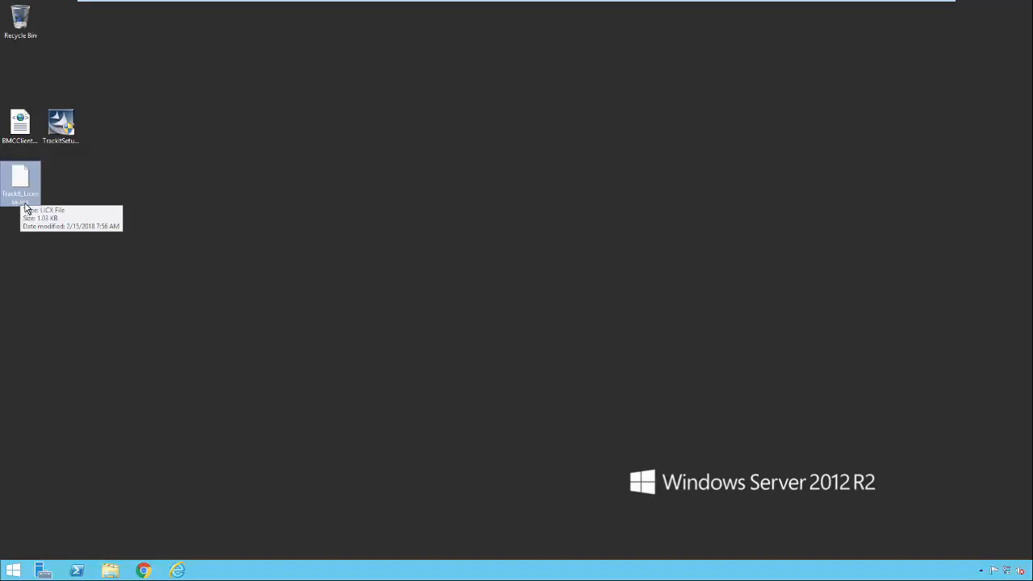
pyautogui.press('Up')
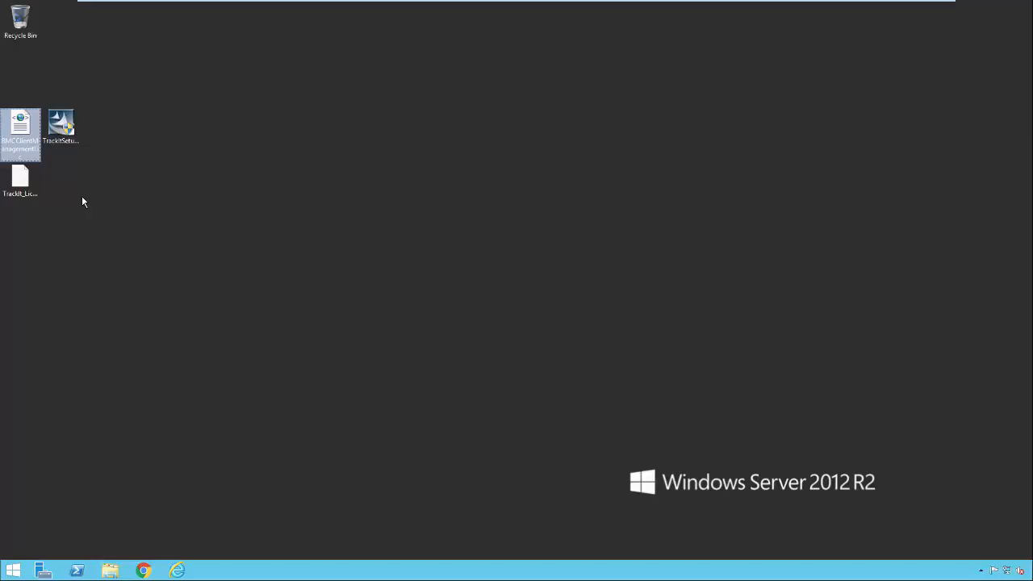
pyautogui.click(90, 180)
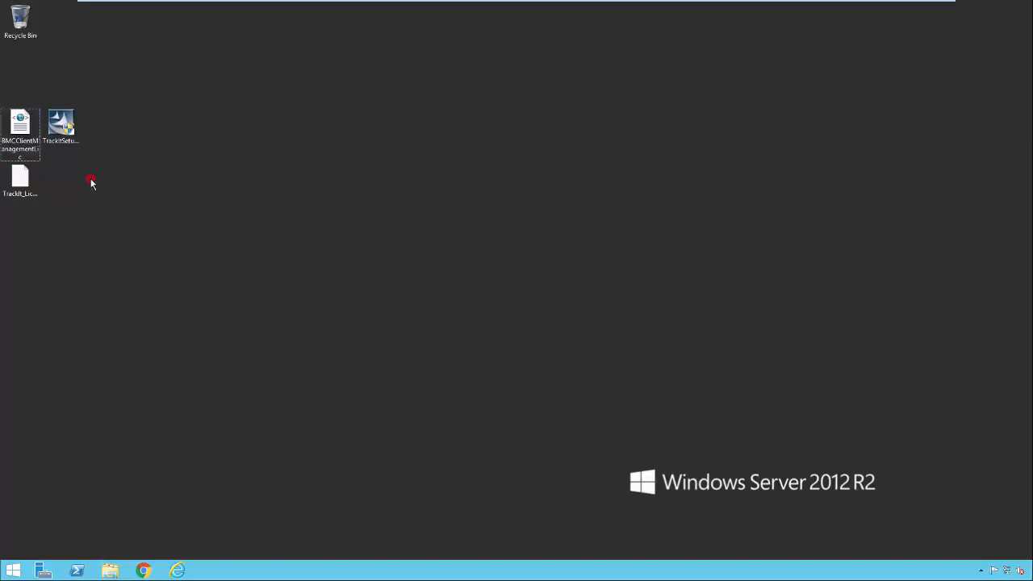
# Step: Launch TrackItSetup_20.18.01.354.exe with permission to make changes, and begin the setup with English as the server language
pyautogui.doubleClick(63, 130)
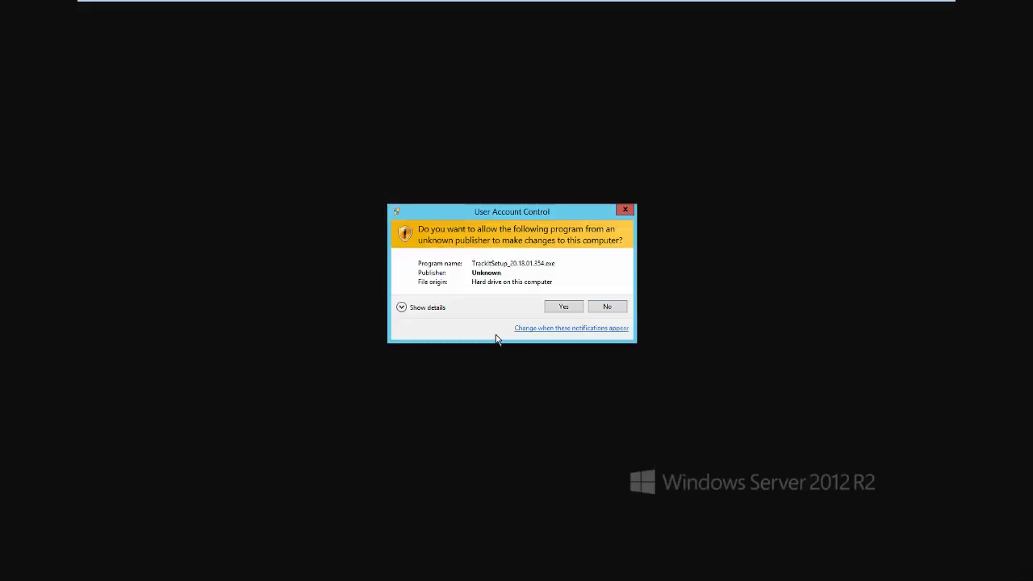
pyautogui.click(563, 310)
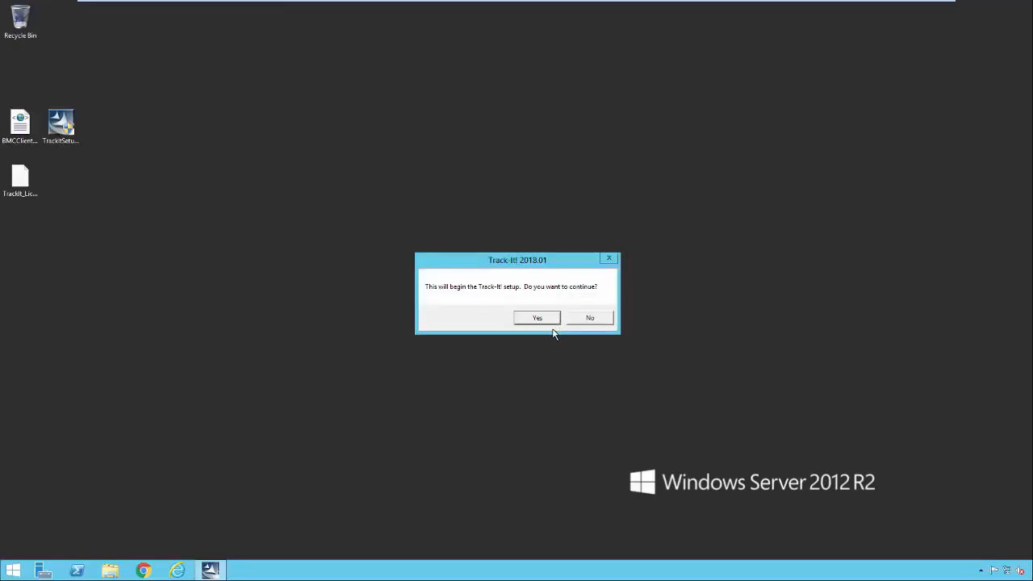
pyautogui.click(535, 319)
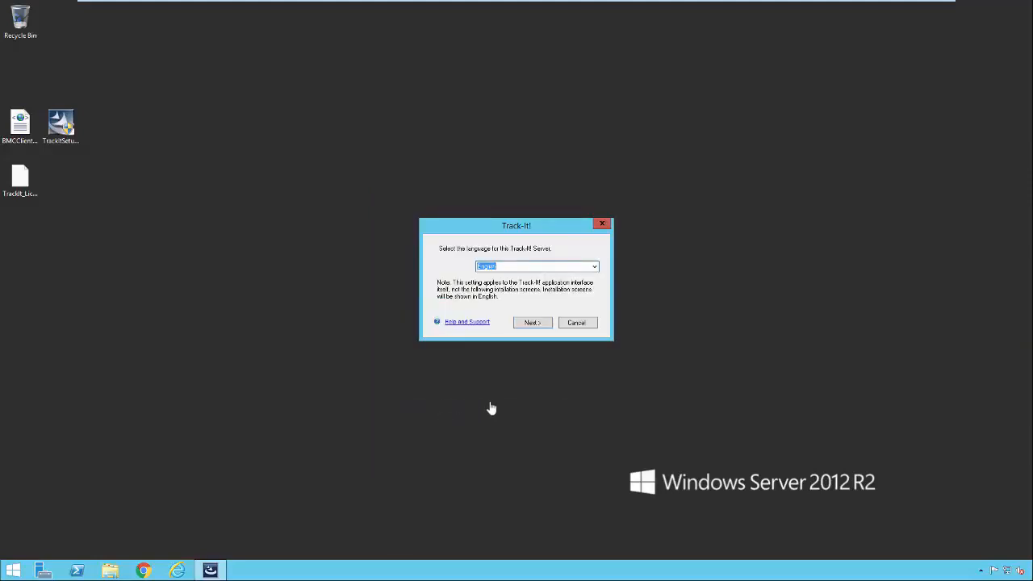
pyautogui.click(531, 323)
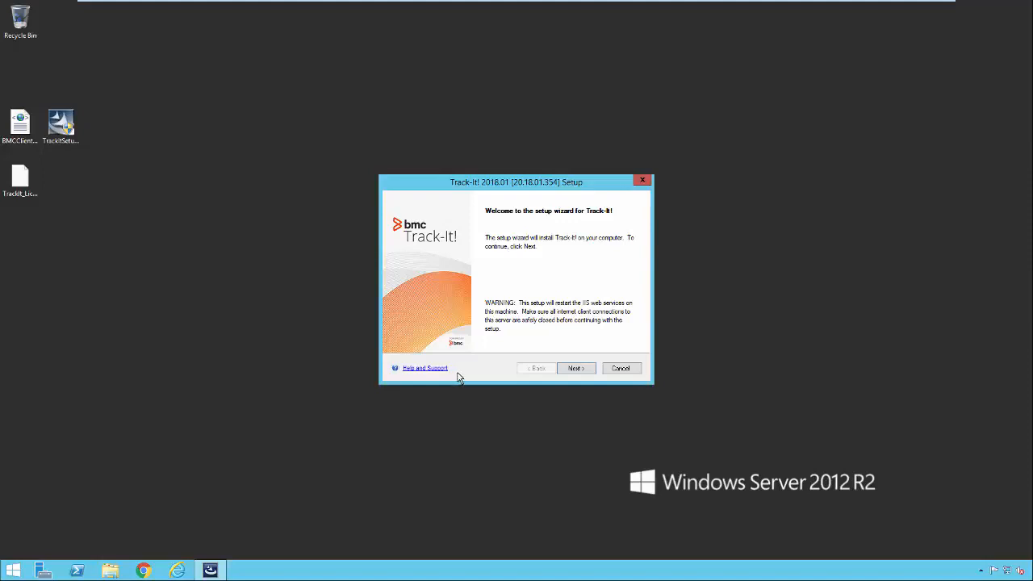
# Step: Accept the license agreement and choose a Standard setup with a new Track-It! database, the Application Server and BMC Client Management
pyautogui.click(570, 369)
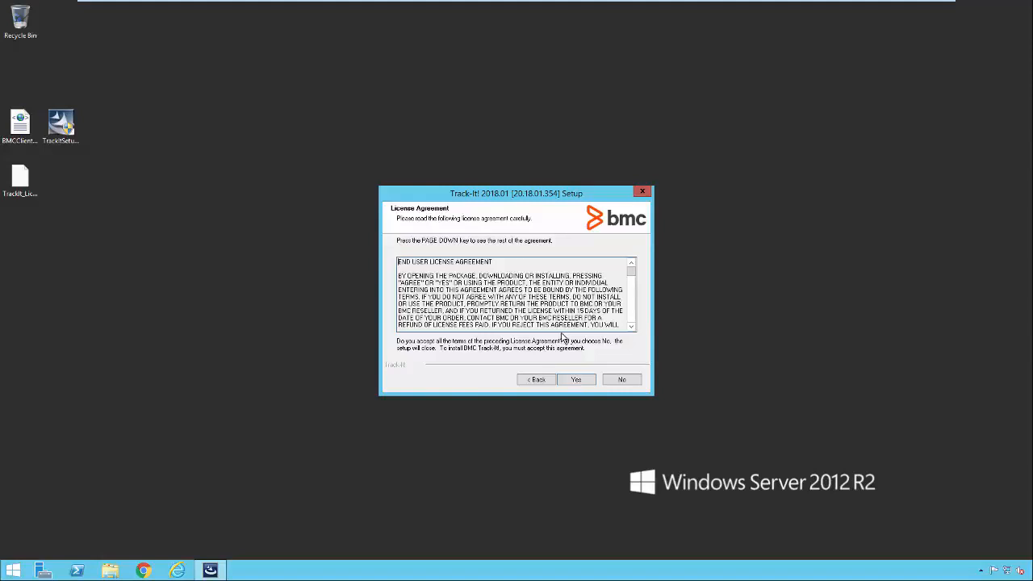
pyautogui.click(577, 378)
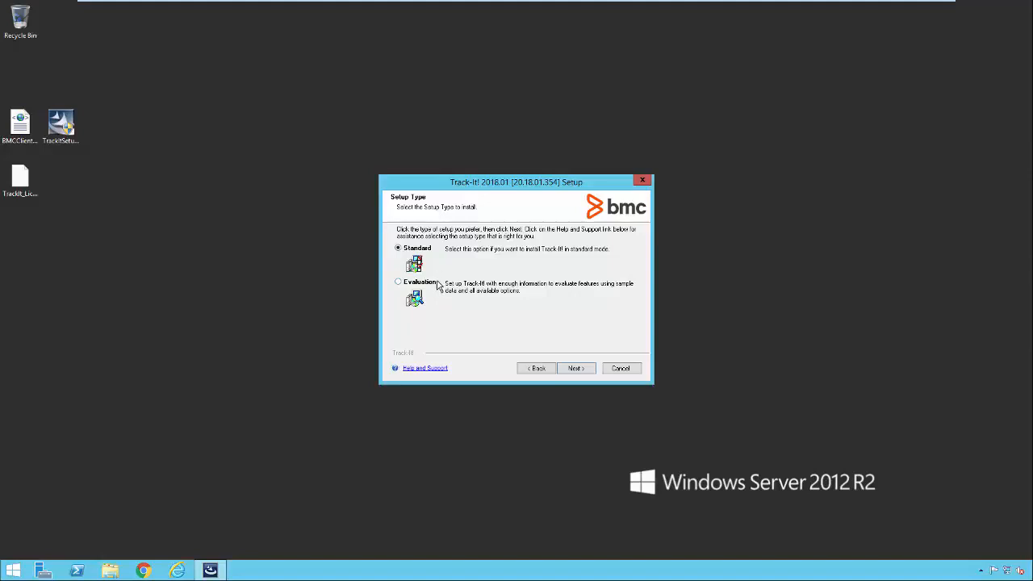
pyautogui.click(573, 368)
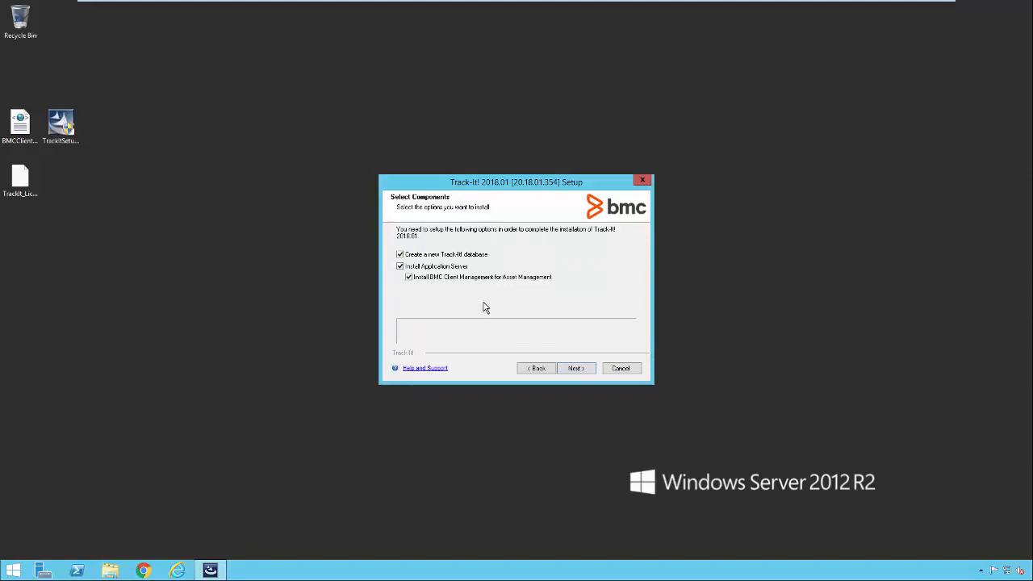
pyautogui.moveTo(425, 270)
pyautogui.click(567, 368)
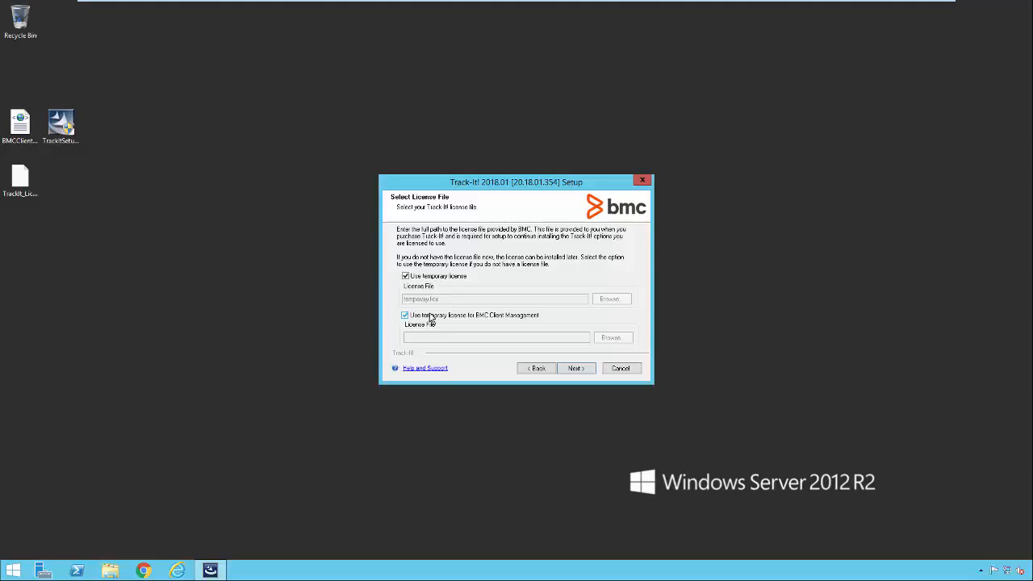
# Step: Turn off the temporary Track-It! license and use TrackIt_License.licx from the Desktop instead
pyautogui.click(406, 277)
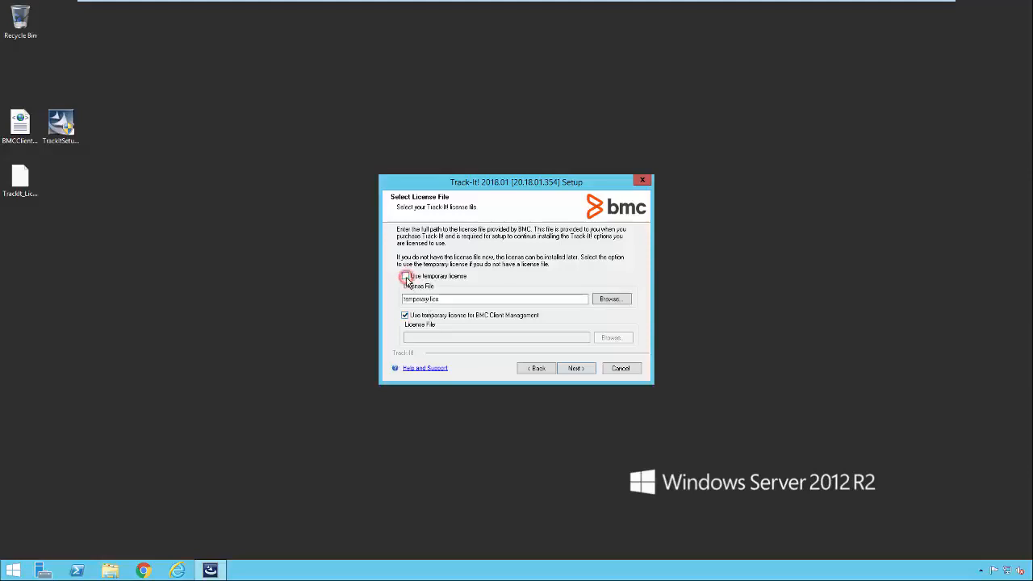
pyautogui.click(609, 299)
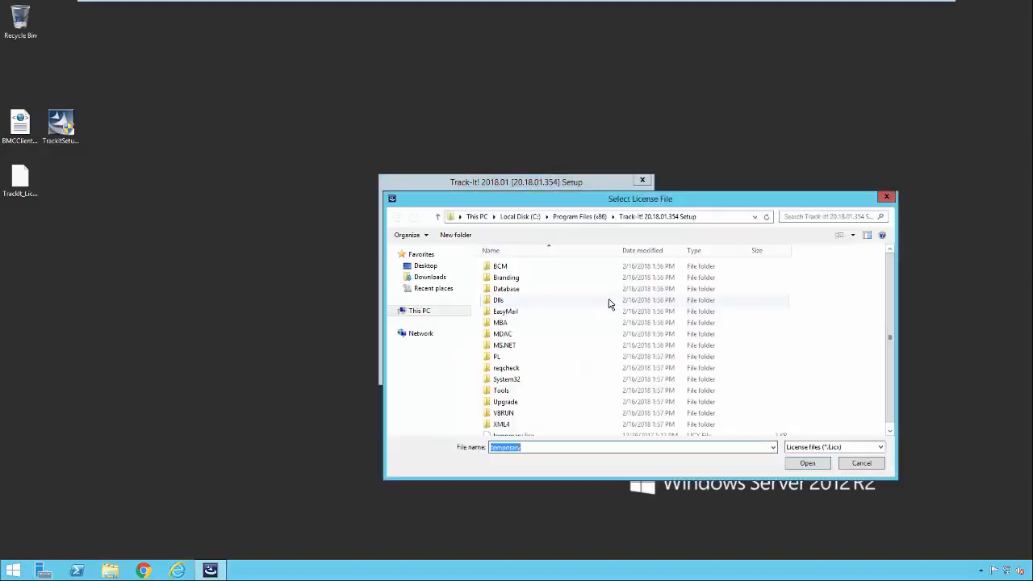
pyautogui.click(426, 265)
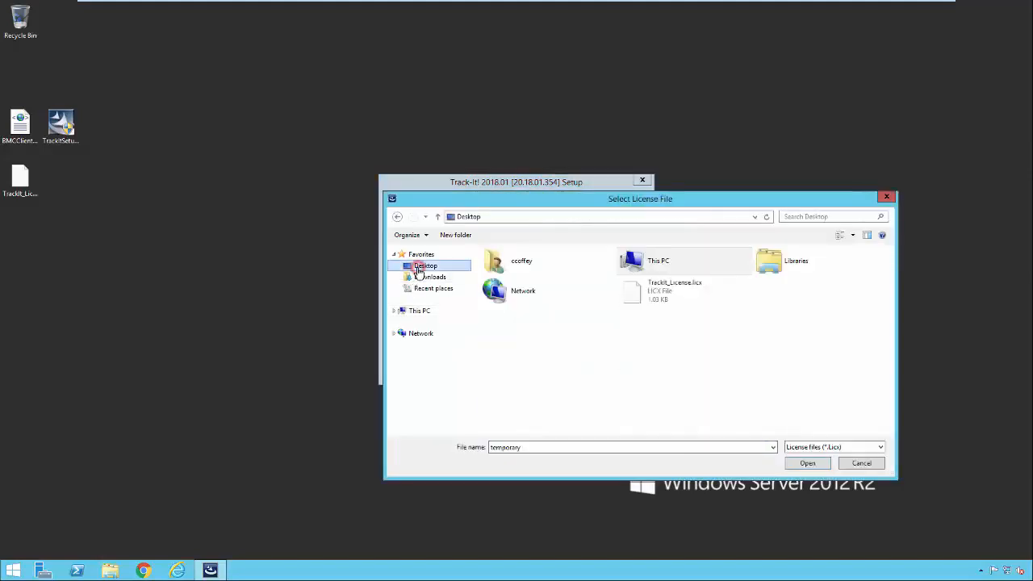
pyautogui.click(659, 299)
pyautogui.click(813, 463)
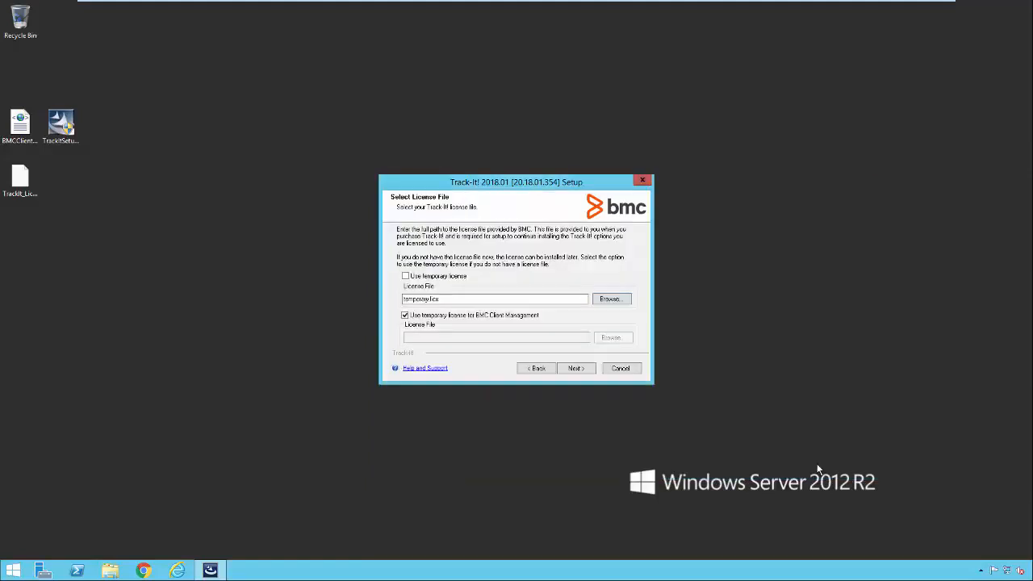
# Step: Replace the temporary BMC Client Management license with BMCClientManagementLic.xml from the Desktop, and accept the default destination folder
pyautogui.click(428, 316)
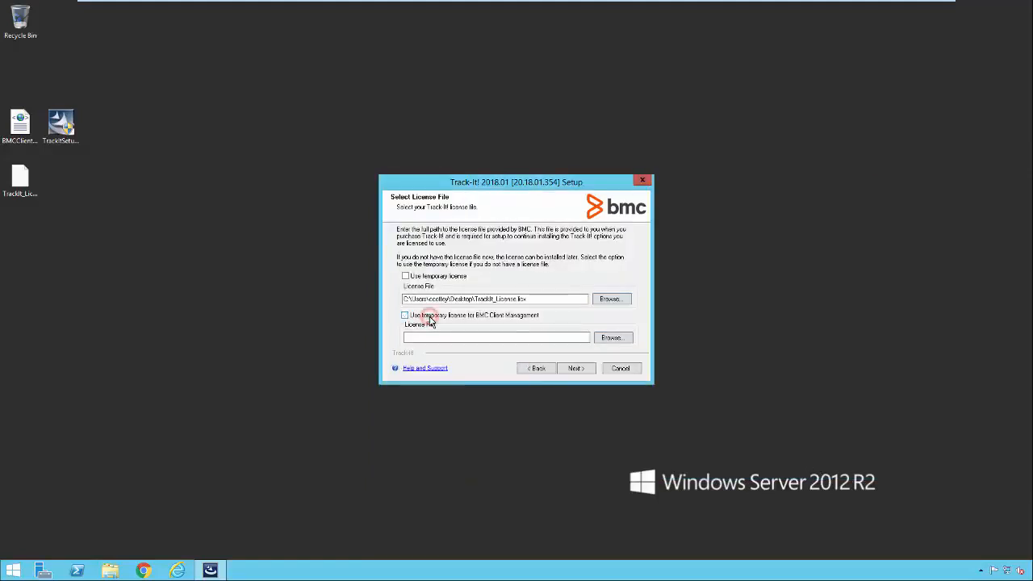
pyautogui.click(611, 337)
pyautogui.click(656, 289)
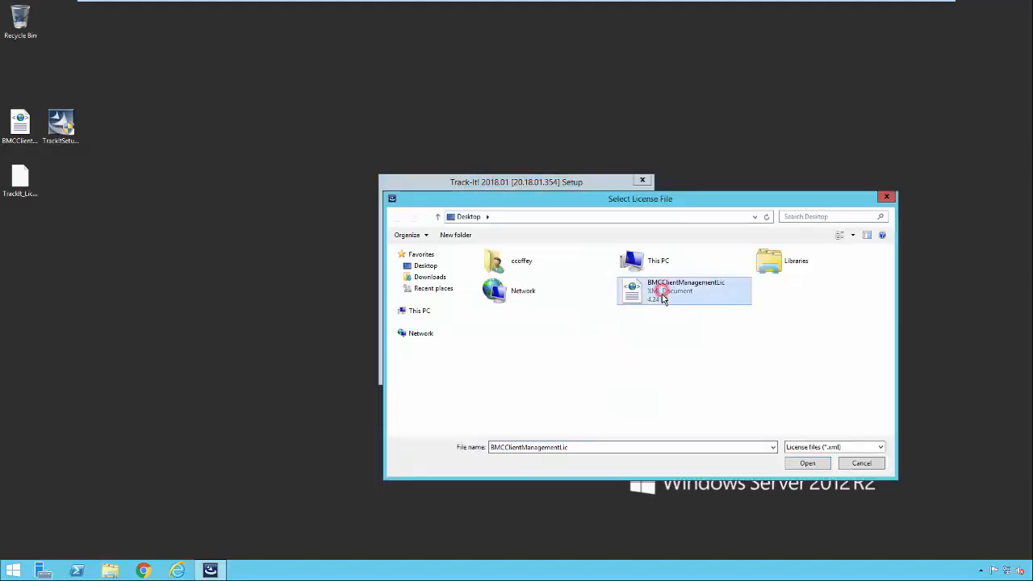
pyautogui.click(807, 463)
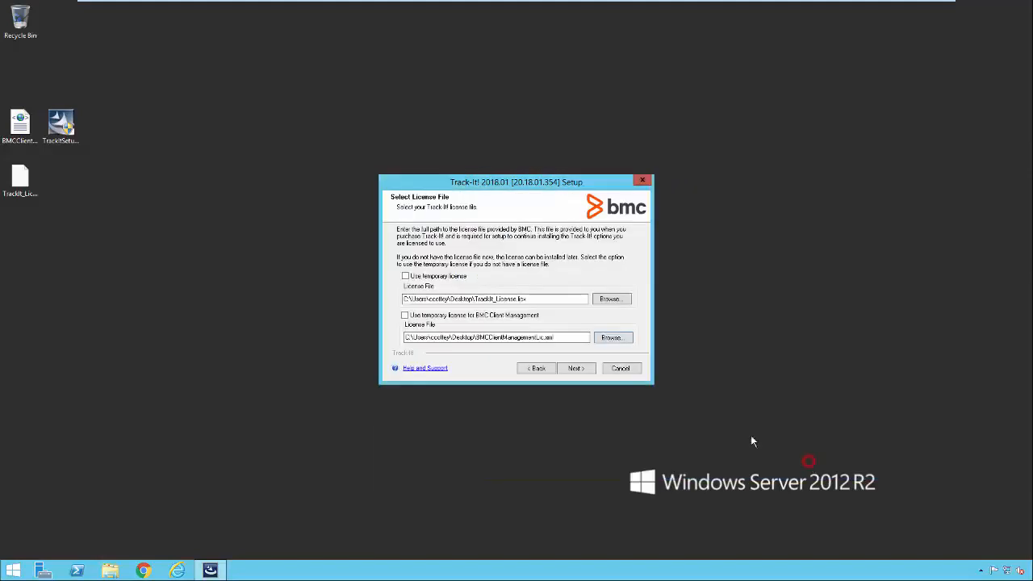
pyautogui.click(573, 369)
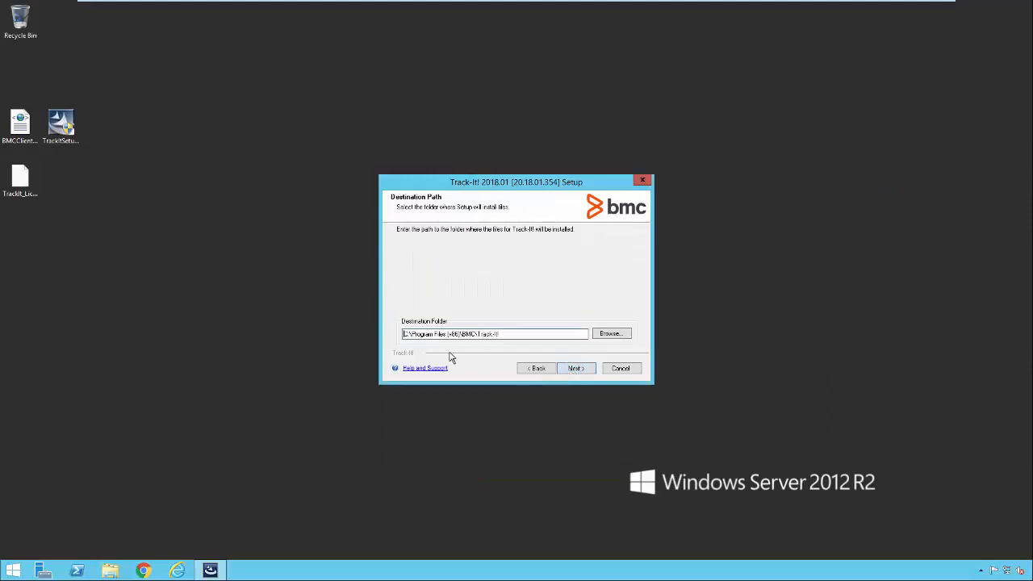
pyautogui.click(576, 369)
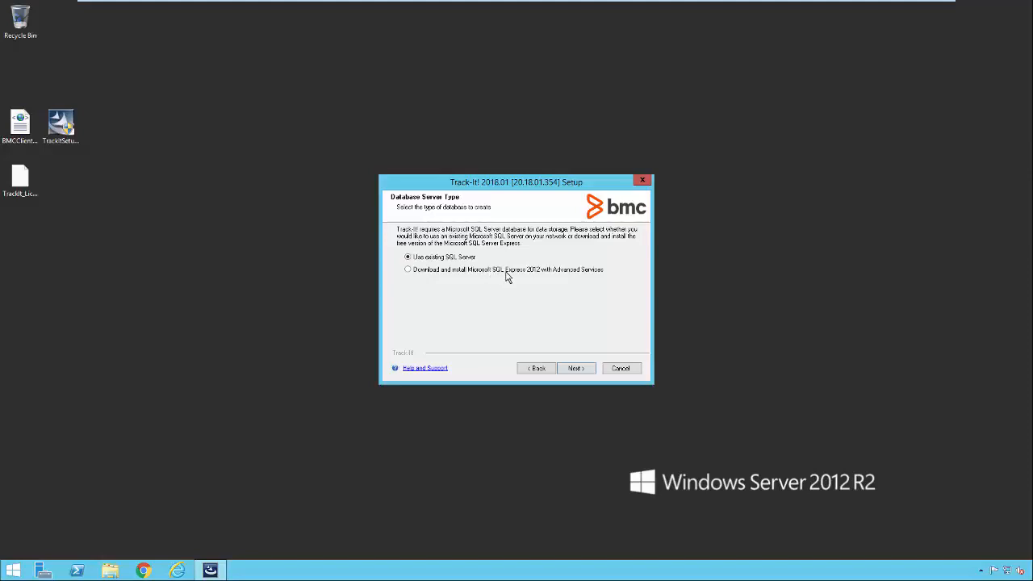
pyautogui.click(408, 270)
pyautogui.click(409, 258)
pyautogui.click(574, 370)
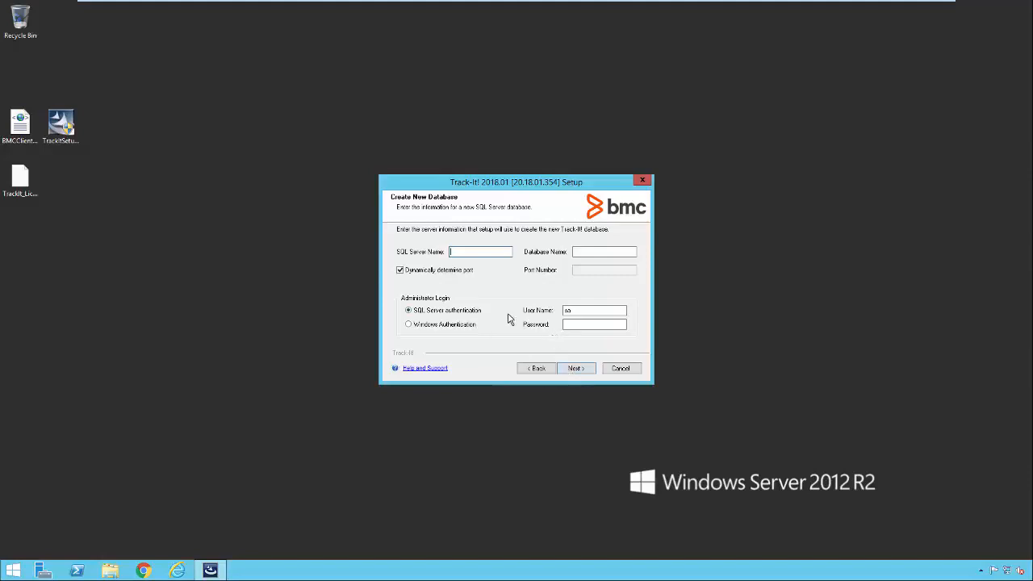
pyautogui.click(525, 369)
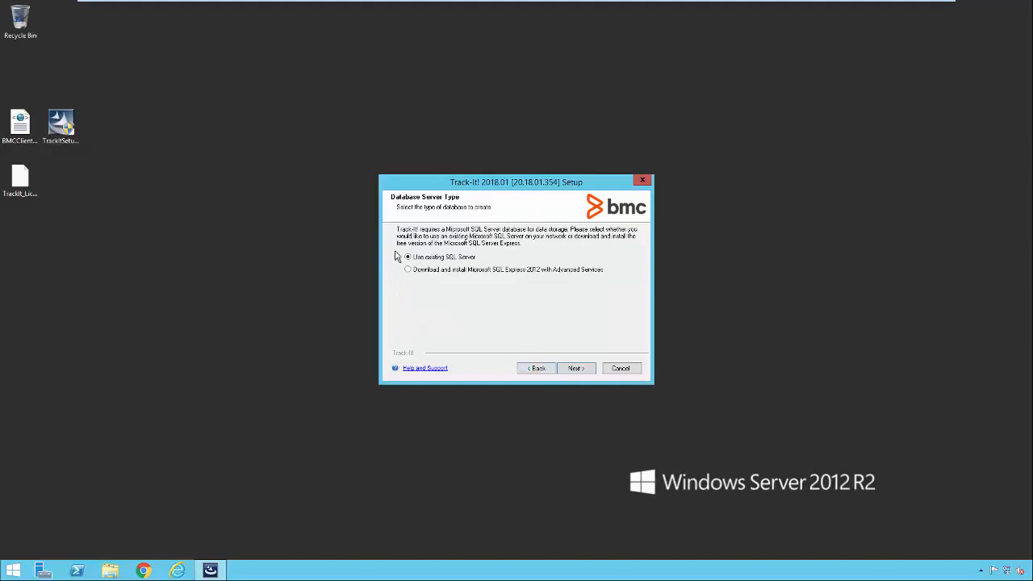
# Step: Choose to download and install Microsoft SQL Express 2012 with Advanced Services as the database server, and agree to continue
pyautogui.click(407, 270)
pyautogui.click(573, 369)
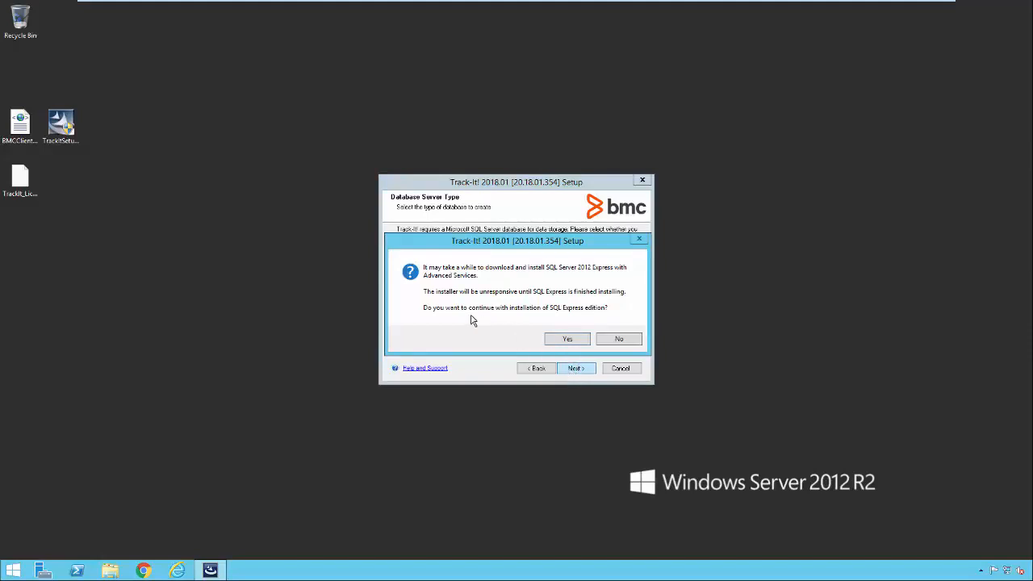
pyautogui.click(559, 341)
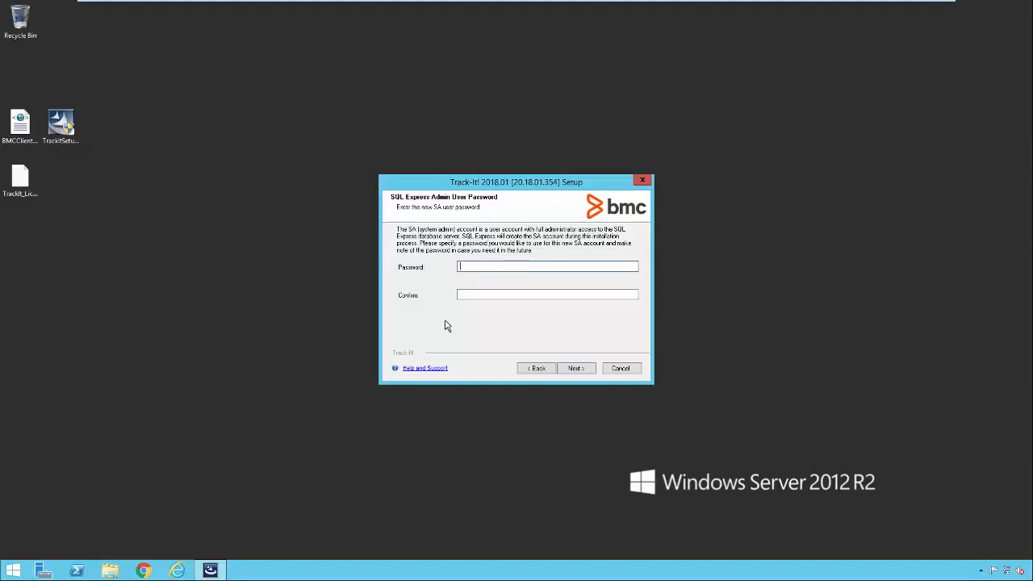
# Step: Enter and confirm the new SA account password for SQL Express, and proceed with its installation
pyautogui.write('•••••••••••')
pyautogui.press('Tab')
pyautogui.write('•••••••••••')
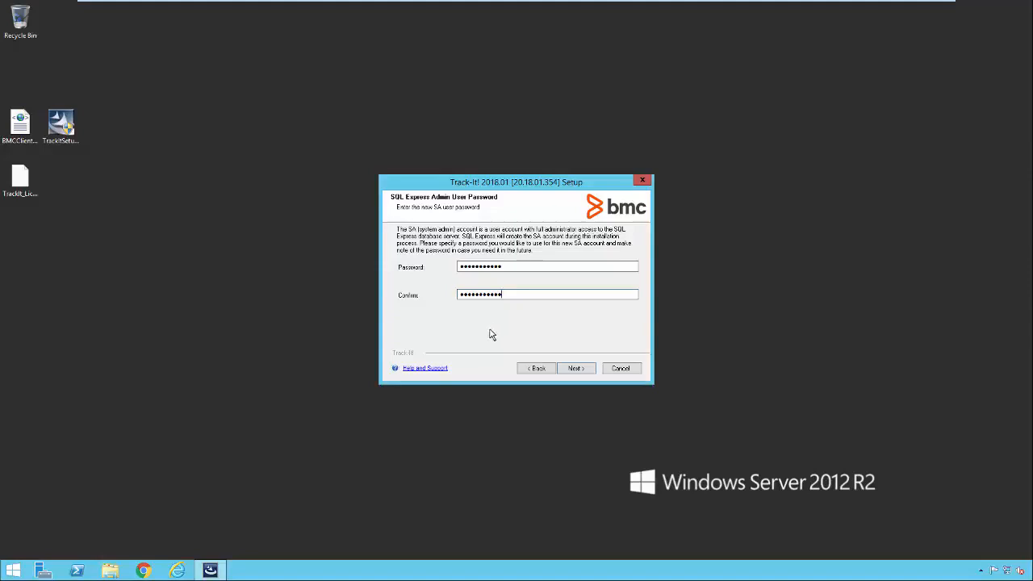
pyautogui.click(576, 367)
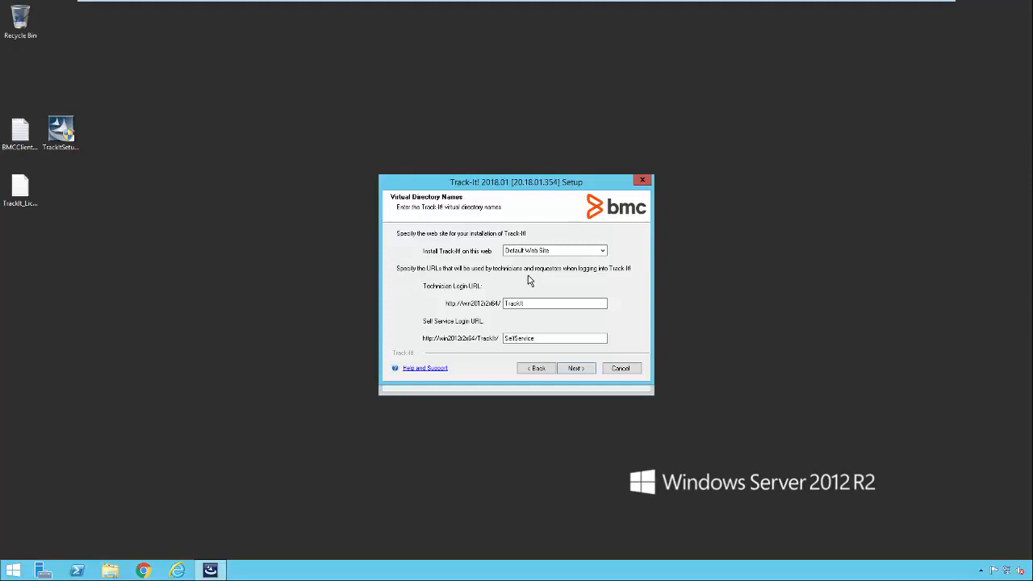
pyautogui.click(520, 250)
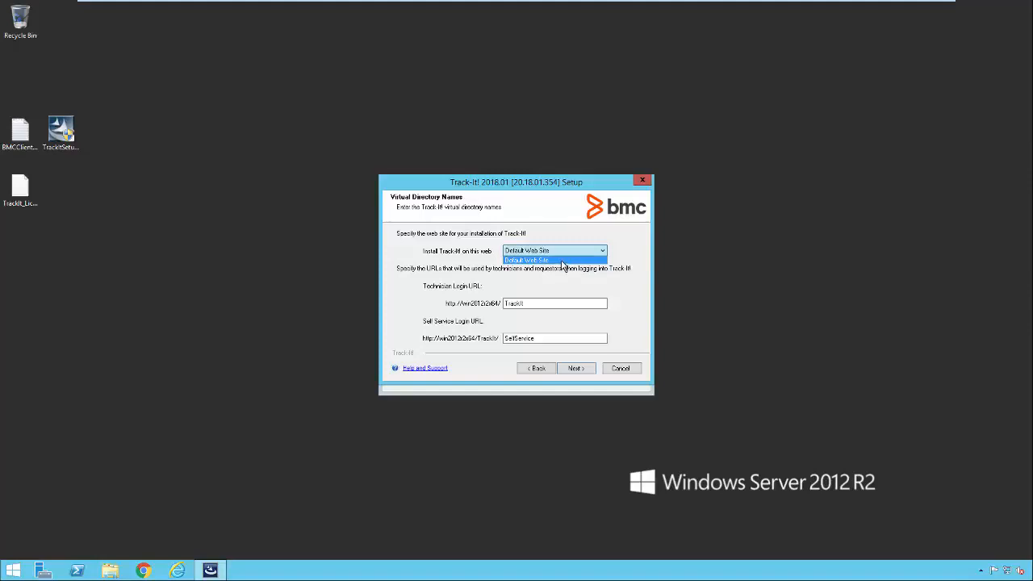
pyautogui.click(455, 274)
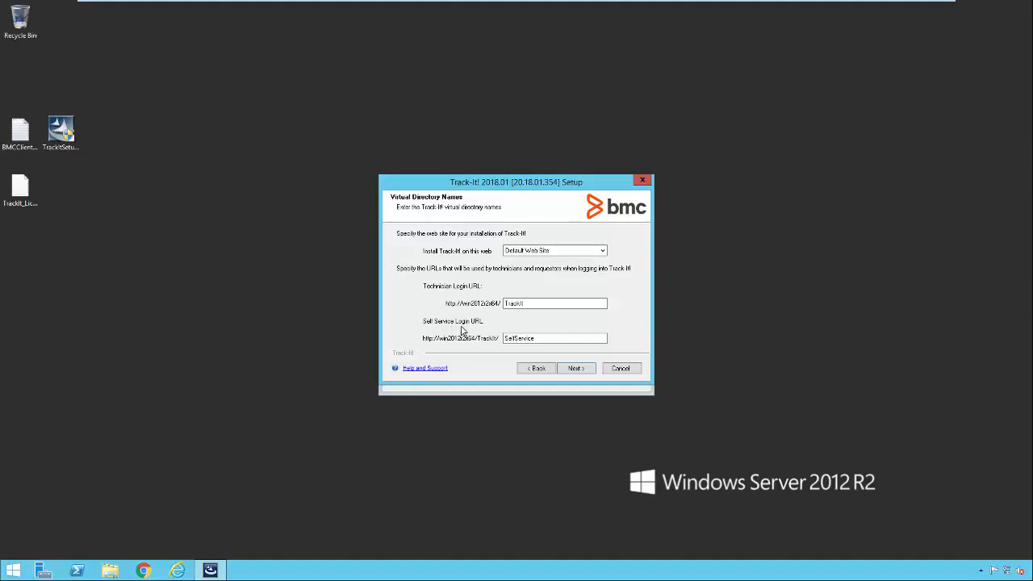
pyautogui.click(529, 304)
pyautogui.click(546, 302)
pyautogui.write('HD')
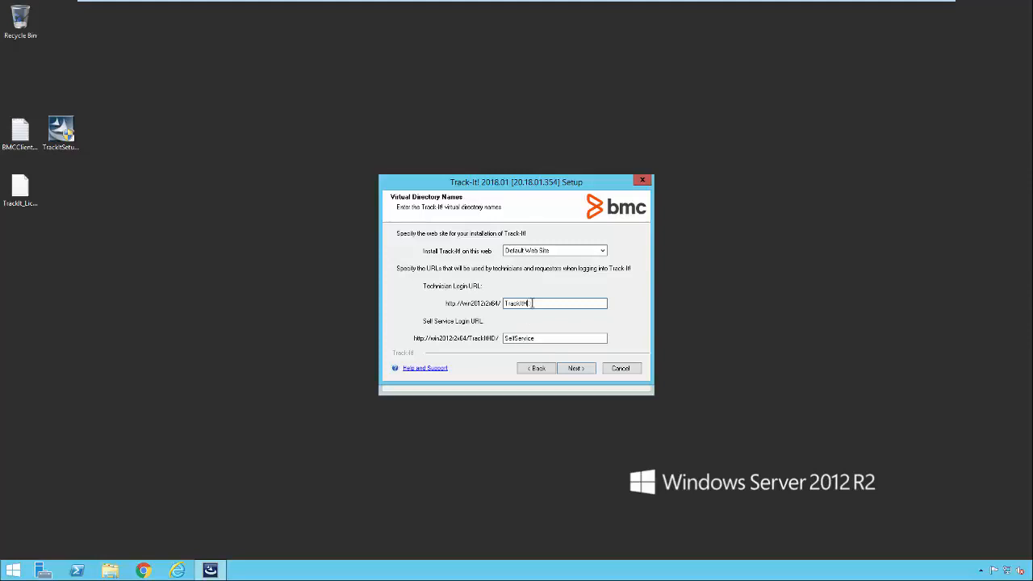
pyautogui.press('BackSpace')
pyautogui.press('BackSpace')
# Step: Accept Default Web Site with the TrackIt and SelfService login URLs, and enter the Windows administrator account's password
pyautogui.click(575, 368)
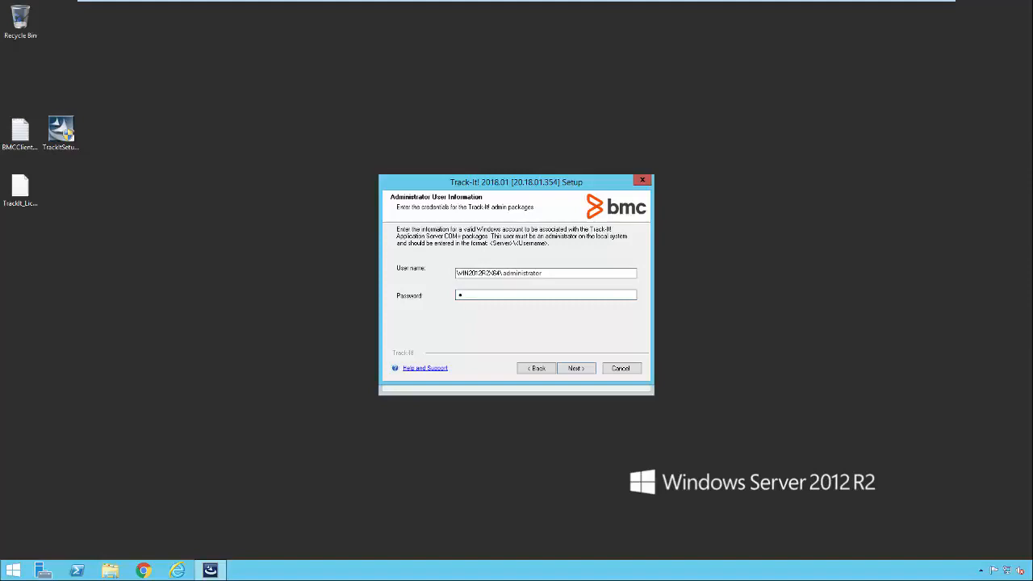
pyautogui.write('••••••••')
pyautogui.click(572, 368)
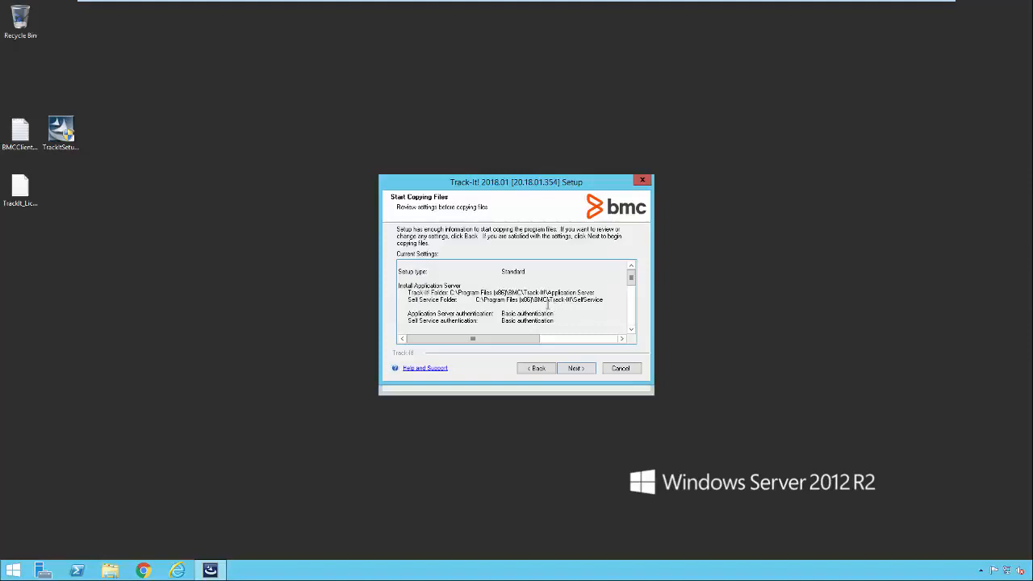
# Step: Review the current settings to start copying the files, and restart the computer immediately to complete the setup
pyautogui.moveTo(631, 276)
pyautogui.mouseDown()
pyautogui.moveTo(633, 306)
pyautogui.moveTo(631, 276)
pyautogui.mouseUp()
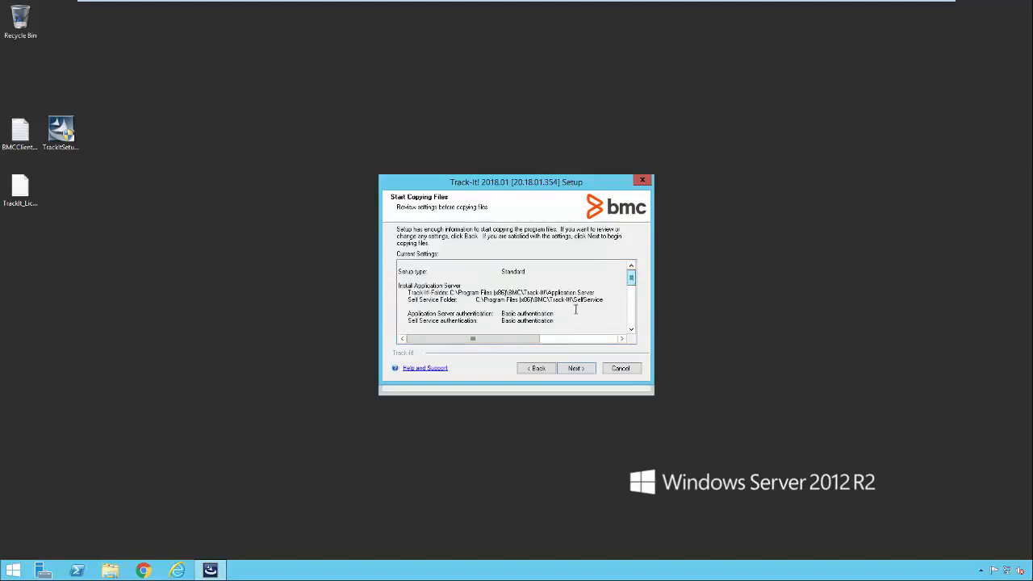
pyautogui.click(573, 367)
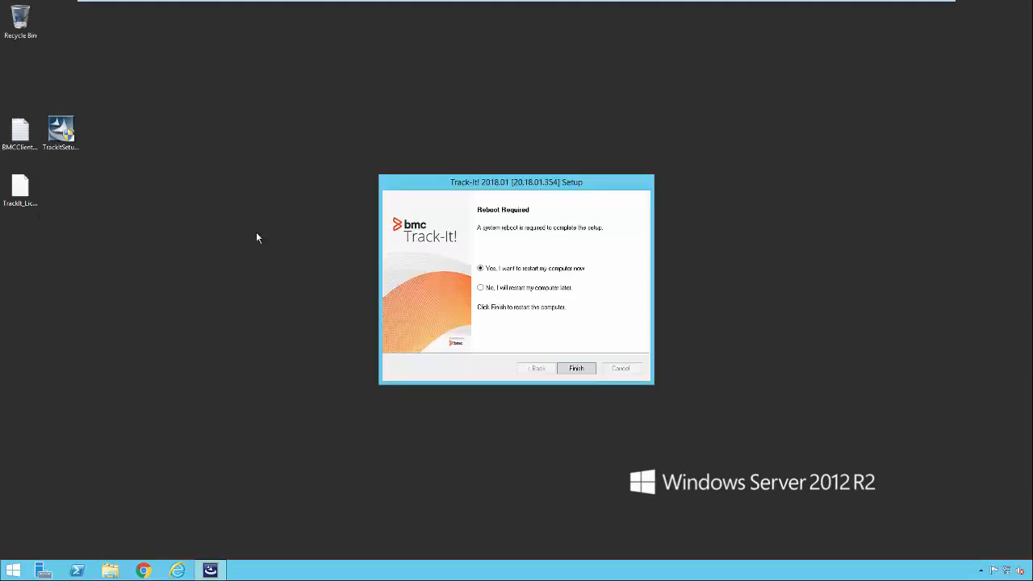
pyautogui.click(571, 370)
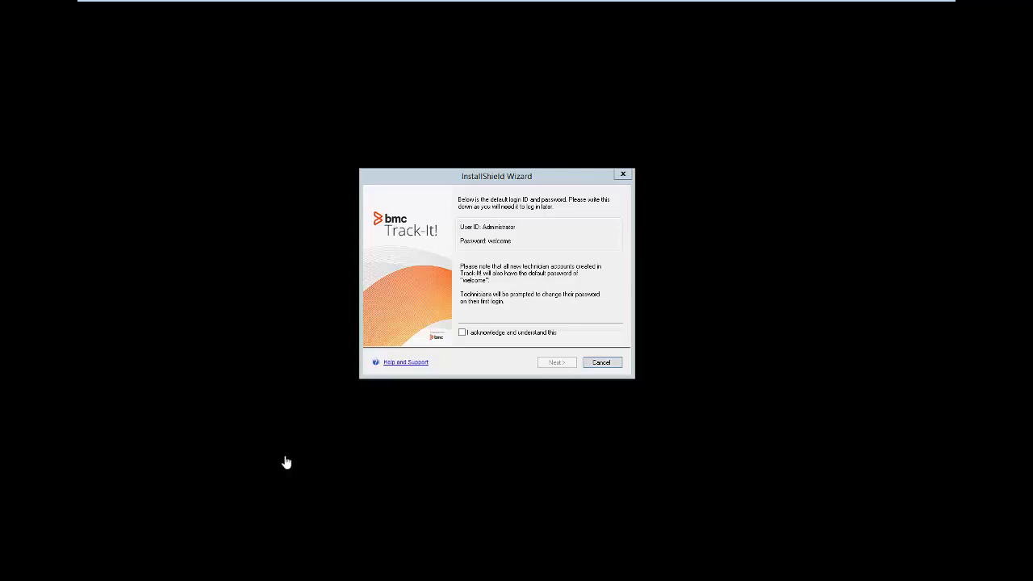
# Step: Acknowledge the notice about the default Track-It! login ID and password, and continue the installation
pyautogui.click(421, 177)
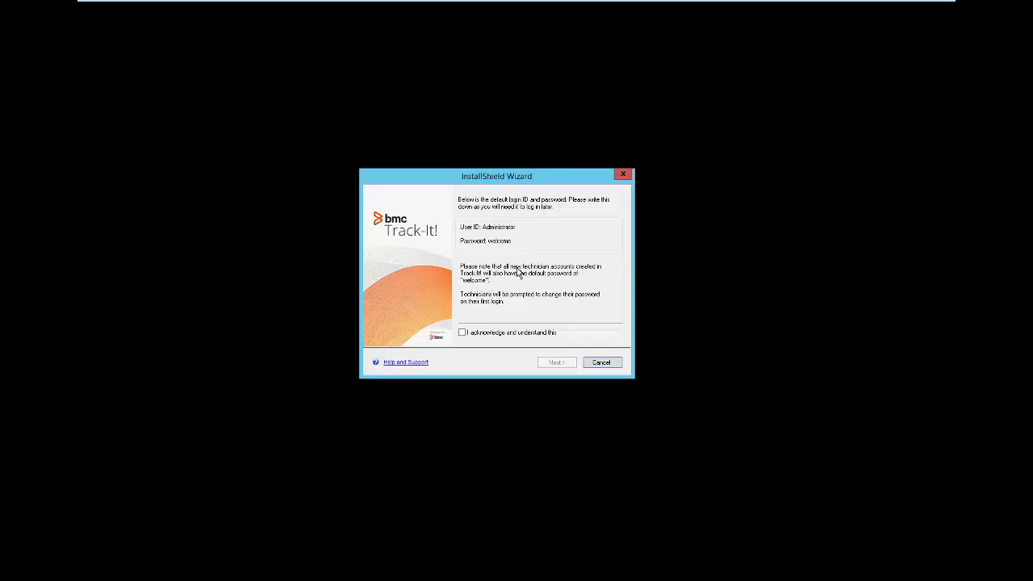
pyautogui.click(463, 334)
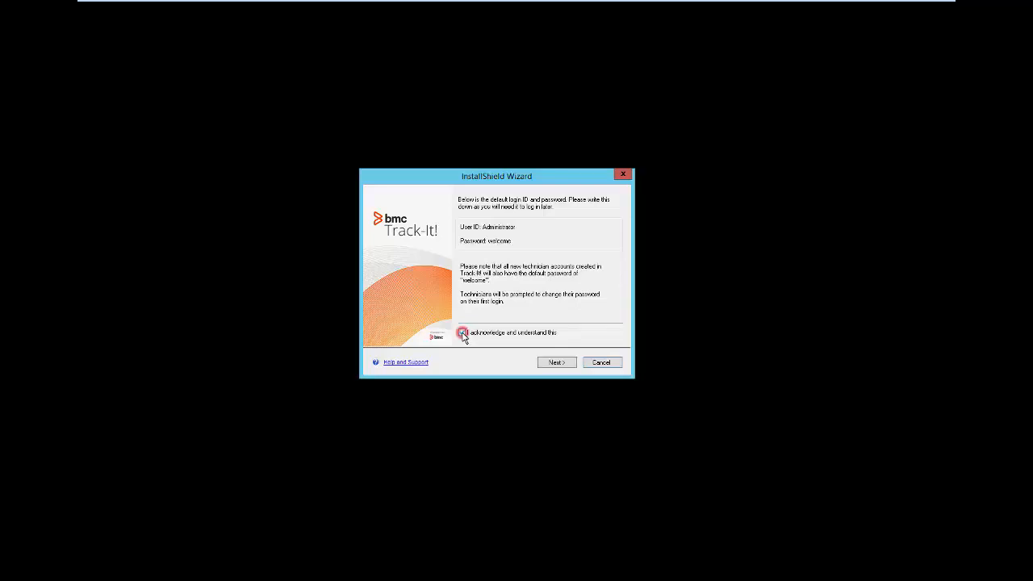
pyautogui.click(546, 365)
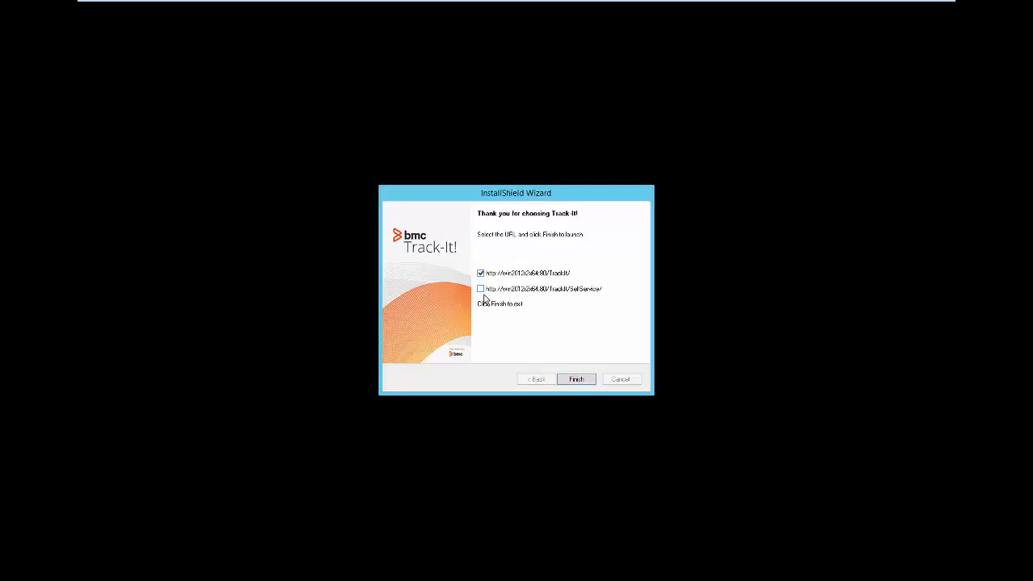
# Step: Select the SelfService URL for launch along with the TrackIt URL, and finish the setup, accepting the restart notice
pyautogui.click(481, 290)
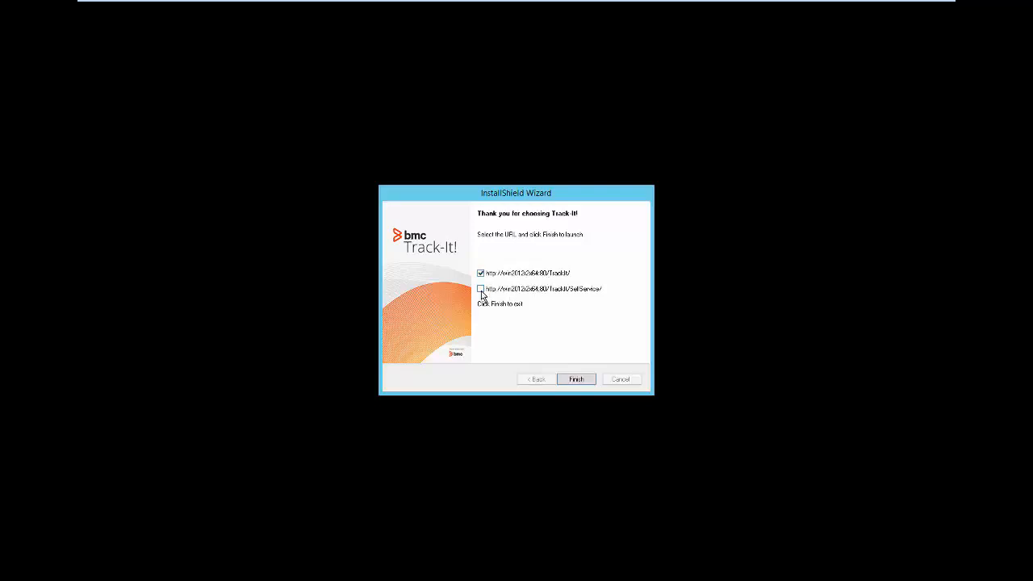
pyautogui.click(575, 380)
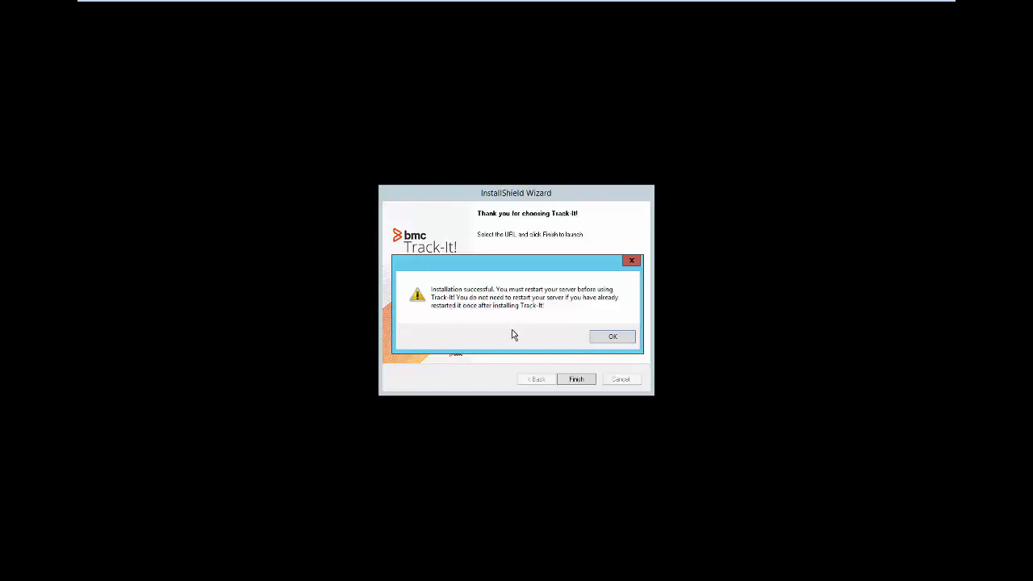
pyautogui.click(605, 340)
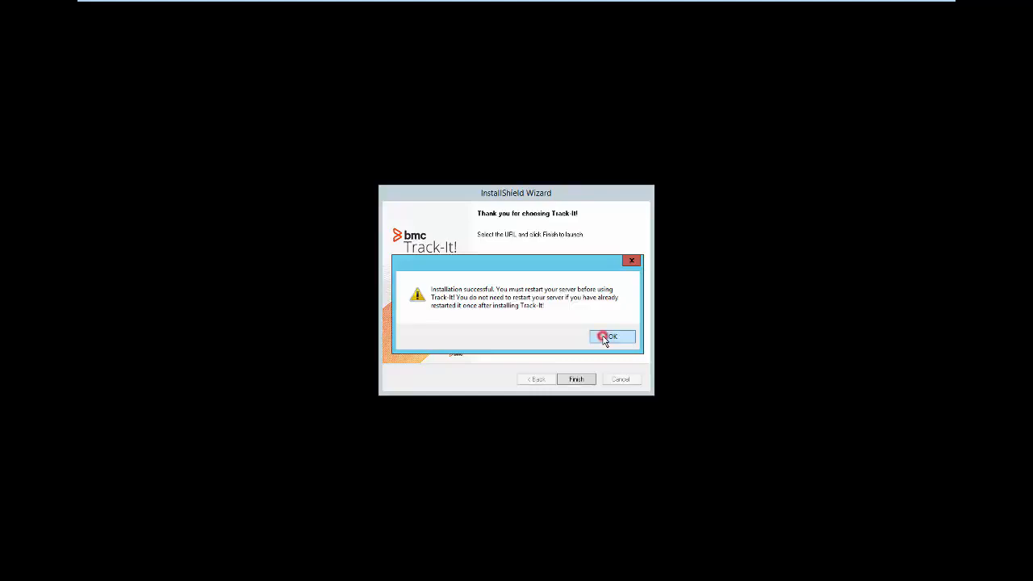
pyautogui.click(581, 377)
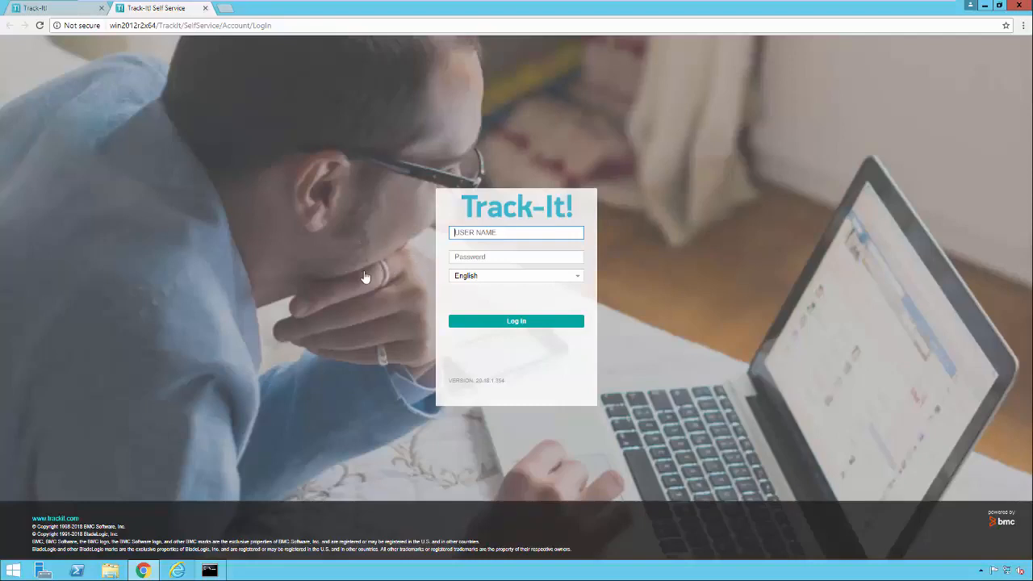
# Step: Switch to the Track-It! technician login page and submit the default administrator account password
pyautogui.click(53, 9)
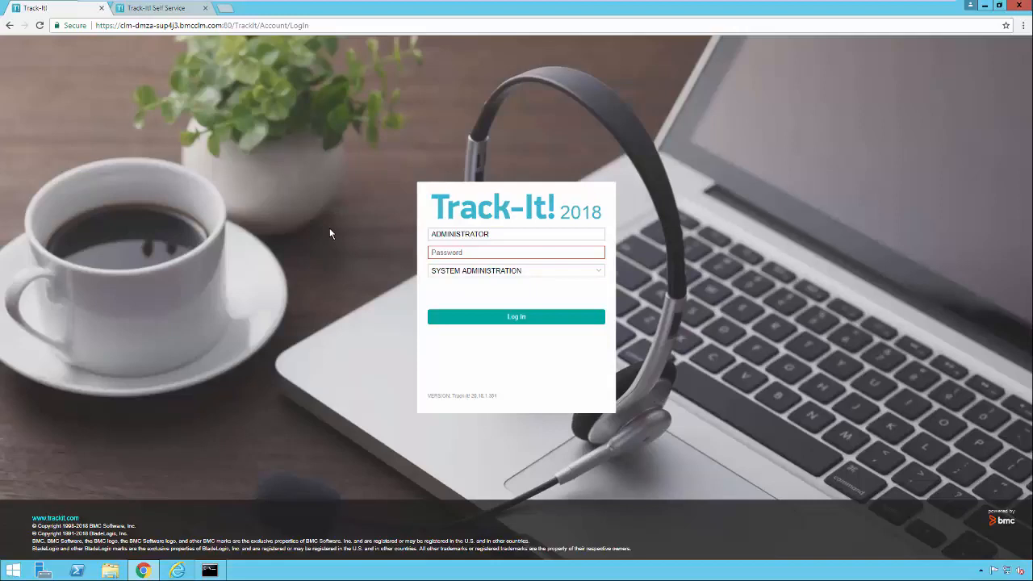
pyautogui.write('•••••••')
pyautogui.press('Return')
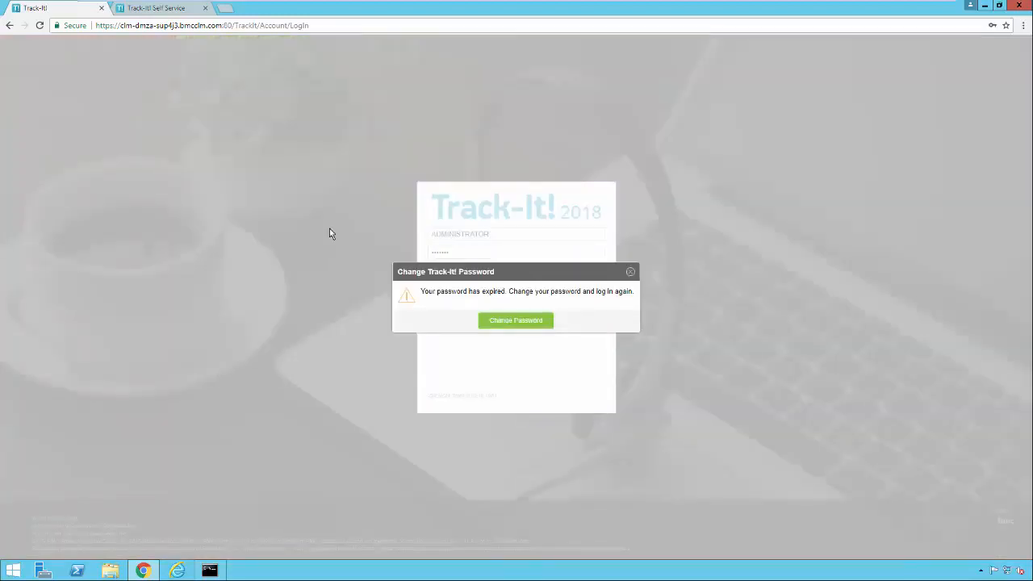
# Step: Change the expired Track-It! password by entering the current password, then entering and confirming a new password, and update it
pyautogui.click(521, 322)
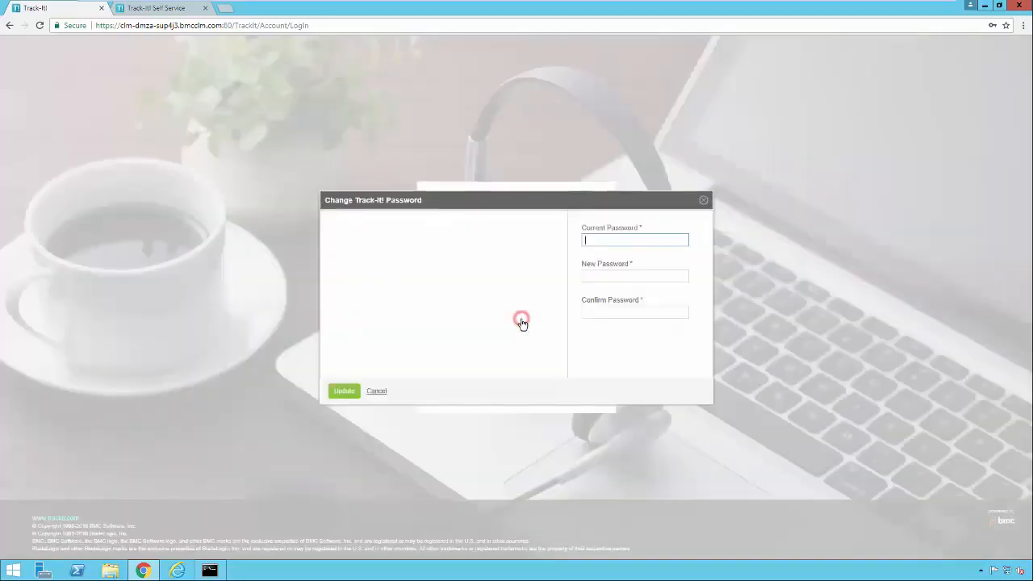
pyautogui.write('•••••••')
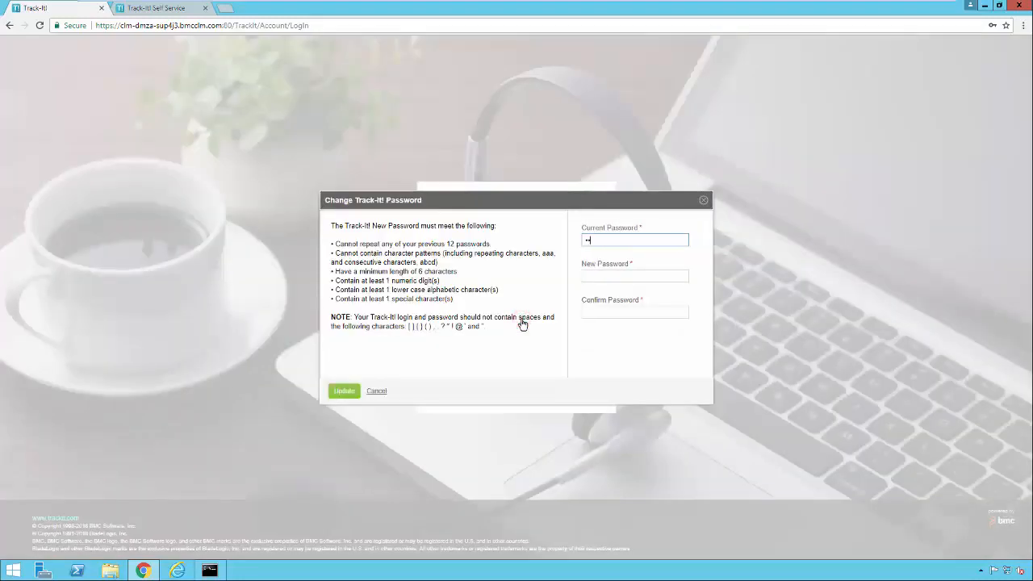
pyautogui.press('Tab')
pyautogui.write('•••••••')
pyautogui.press('Tab')
pyautogui.write('•••••••')
pyautogui.press('Return')
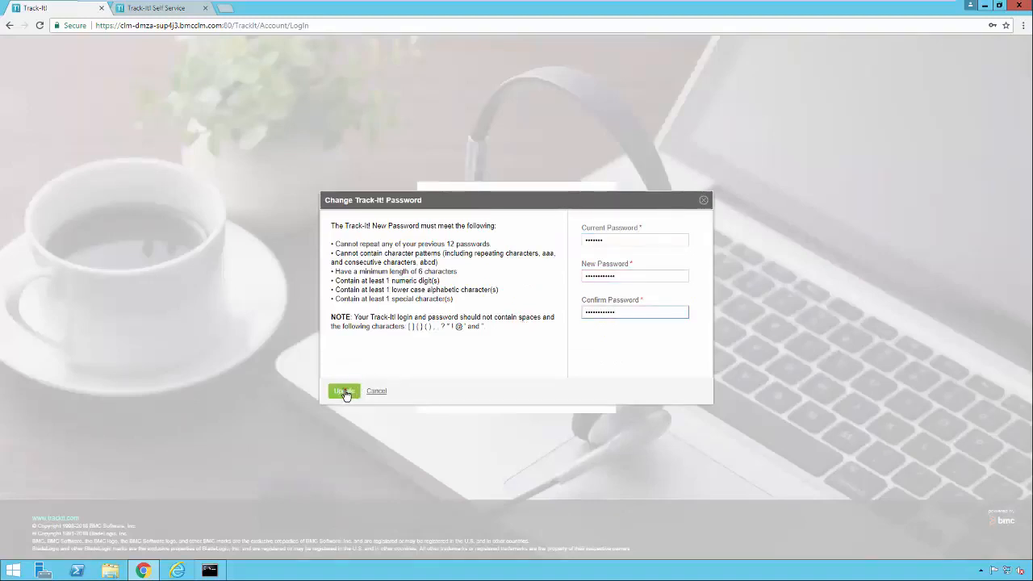
pyautogui.click(345, 392)
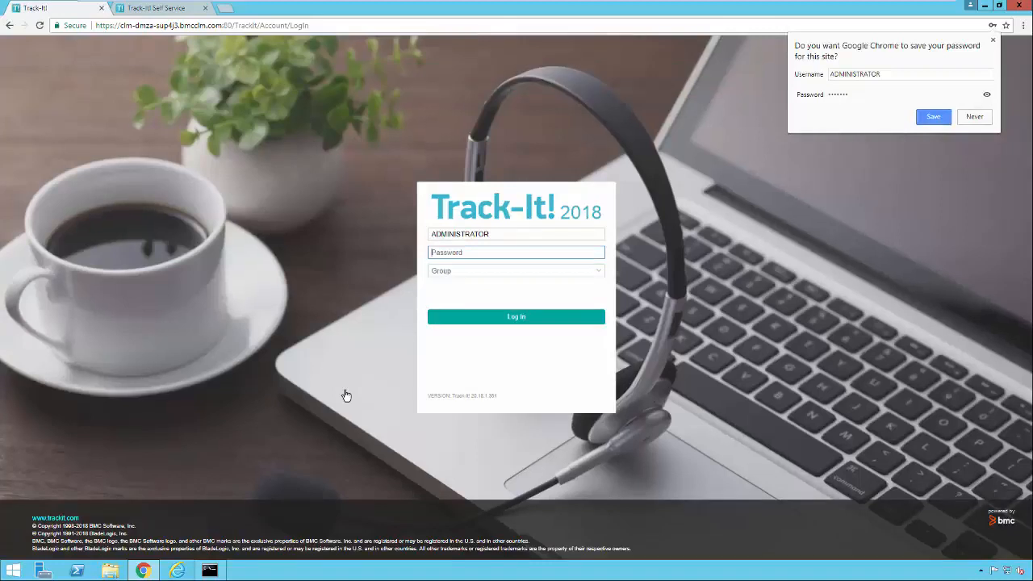
# Step: Let the browser save the offered credentials, and log in as ADMINISTRATOR to the SYSTEM ADMINISTRATION group with the new account password
pyautogui.click(928, 116)
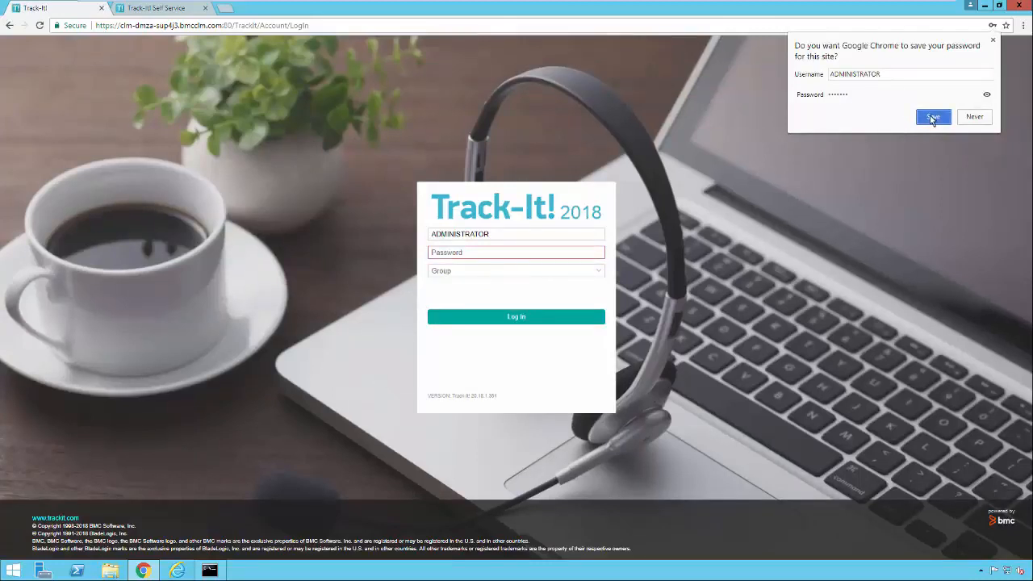
pyautogui.moveTo(545, 253); pyautogui.dragTo(505, 256)
pyautogui.moveTo(505, 255); pyautogui.dragTo(383, 256)
pyautogui.write('•••••••••••')
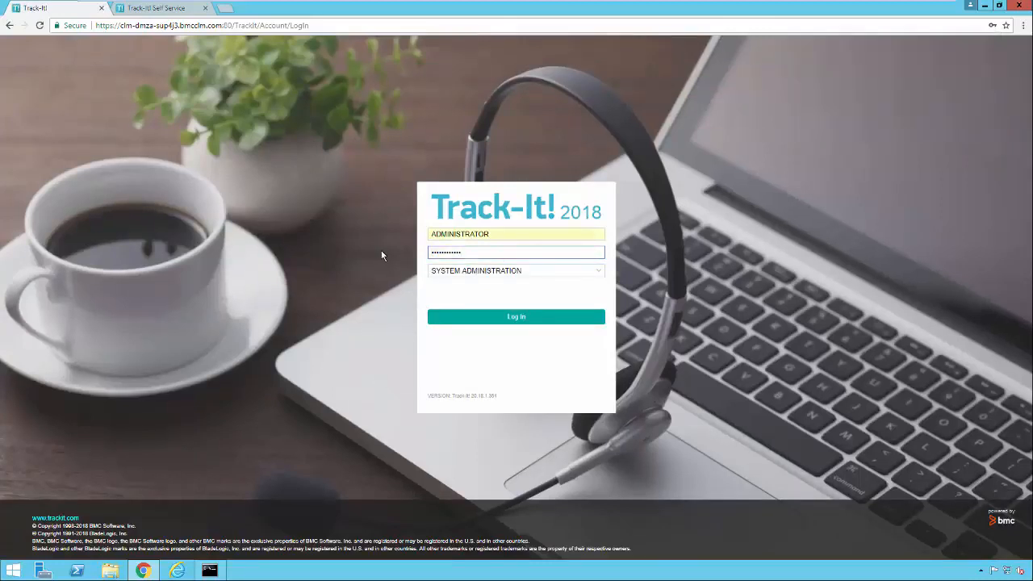
pyautogui.click(520, 321)
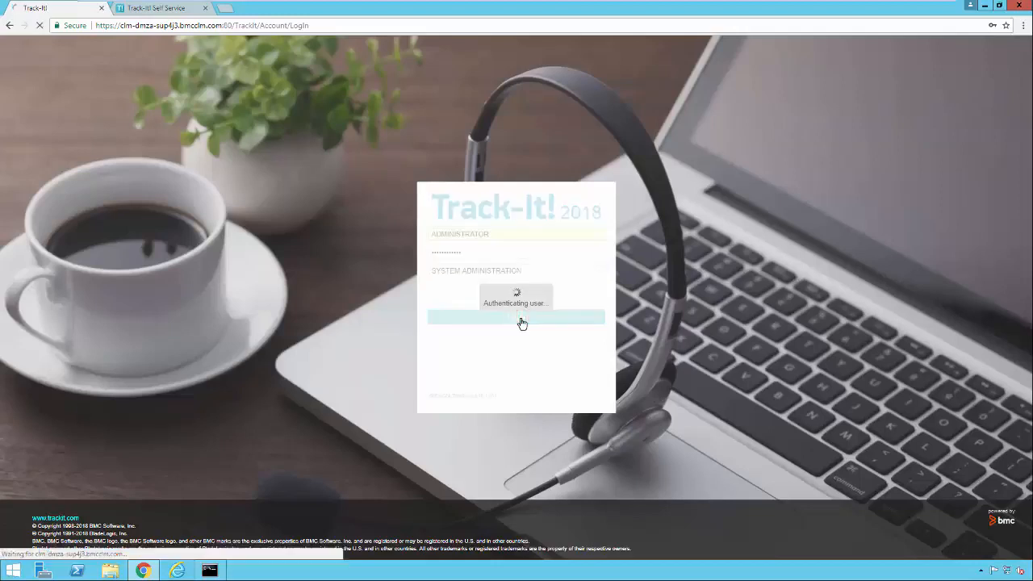